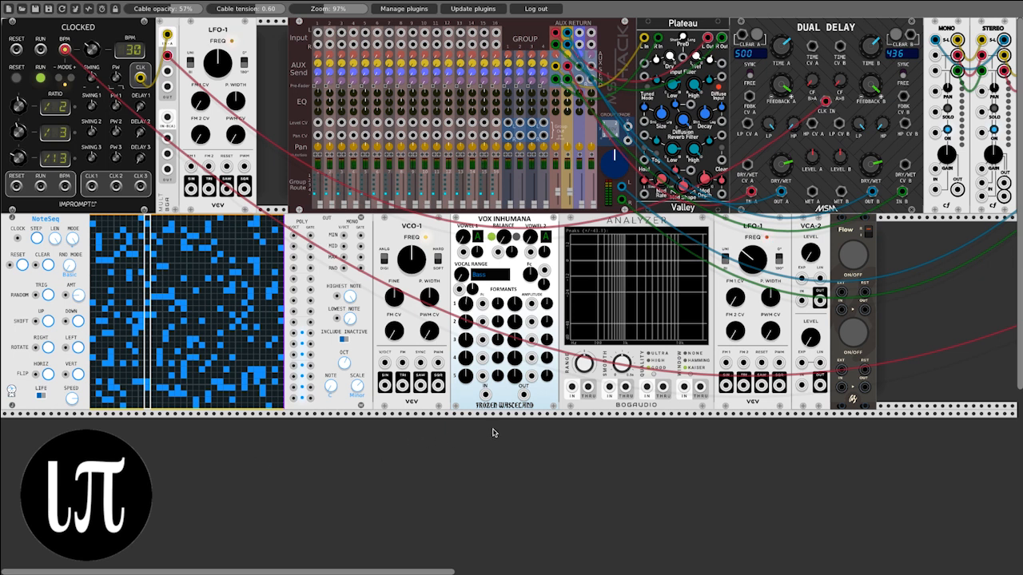
Step: Space out Flow, VCA-2, LFO-1 and the Analyzer to isolate Vox Inhumana, and try its Vowel 1 and Vocal Range knobs
mouse_move(852, 228)
left_mouse_down()
mouse_move(876, 229)
mouse_move(850, 231)
left_mouse_up()
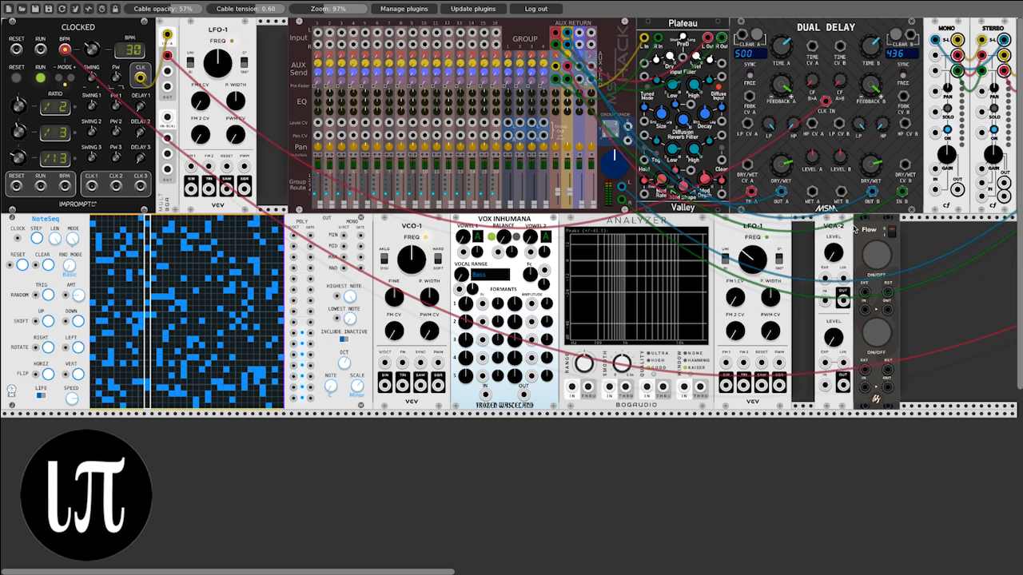
left_click_drag(771, 231, 795, 231)
left_click_drag(680, 224, 705, 226)
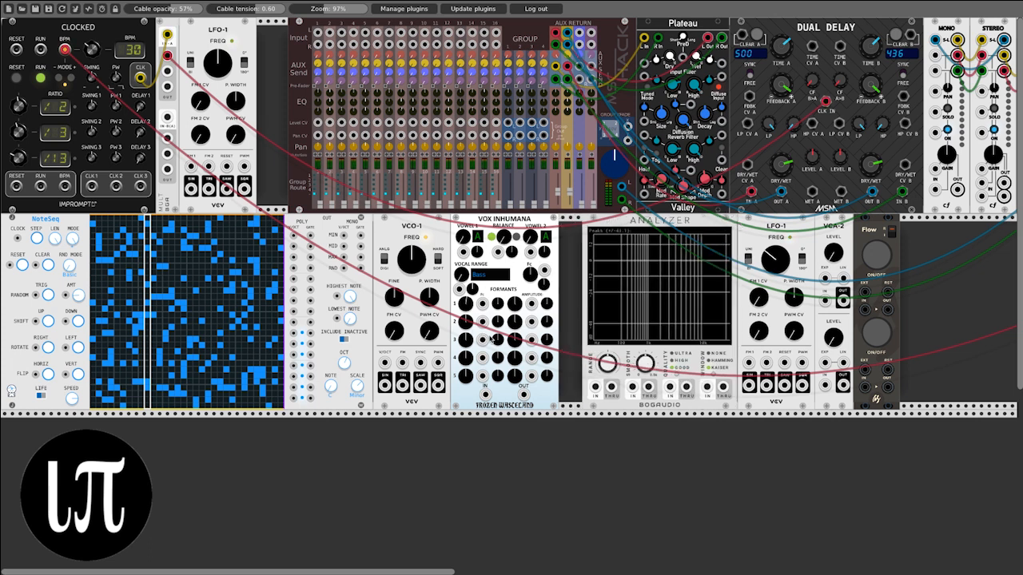
mouse_move(505, 225)
left_mouse_down()
mouse_move(521, 224)
mouse_move(513, 225)
left_mouse_up()
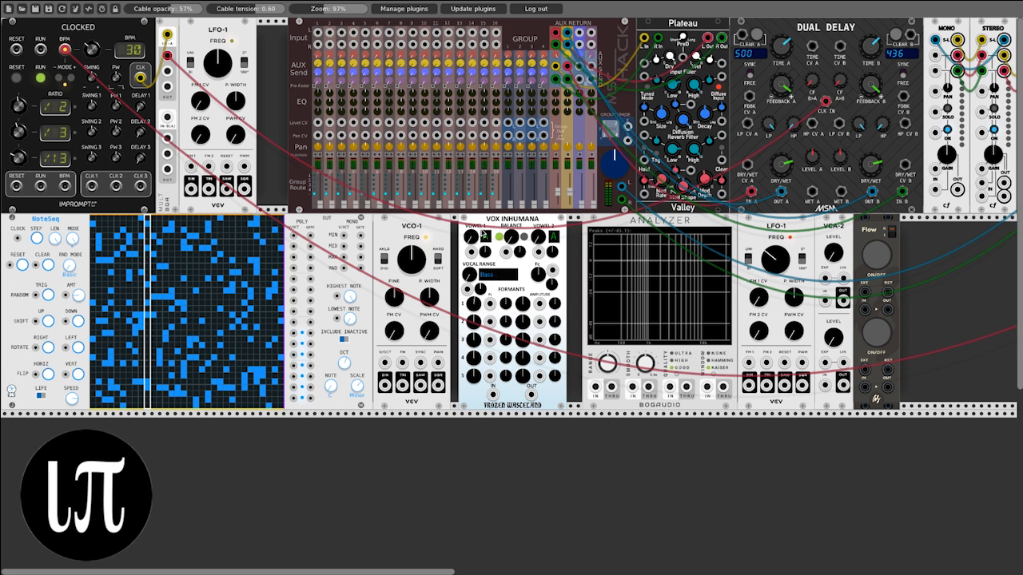
left_click_drag(472, 237, 472, 240)
mouse_move(469, 276)
left_mouse_down()
mouse_move(470, 257)
mouse_move(470, 273)
left_mouse_up()
Step: Patch Clocked's CLK 1–3 and reset outputs into NoteSeq's clock, random, shift-up and reset inputs, and NoteSeq's last poly V/OCT output into VCO-1's V/OCT
left_click_drag(36, 295, 32, 323)
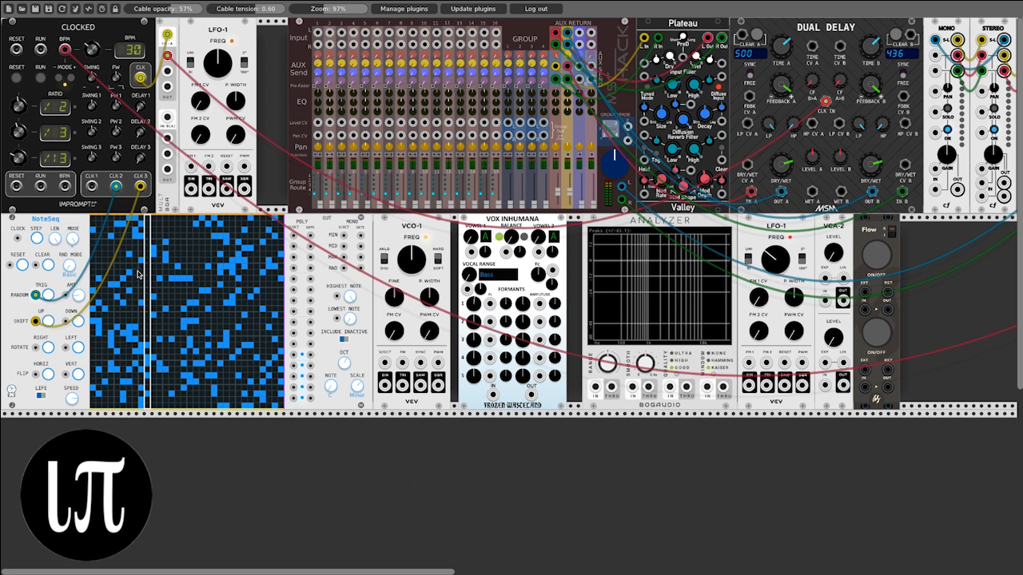
left_click_drag(18, 238, 92, 187)
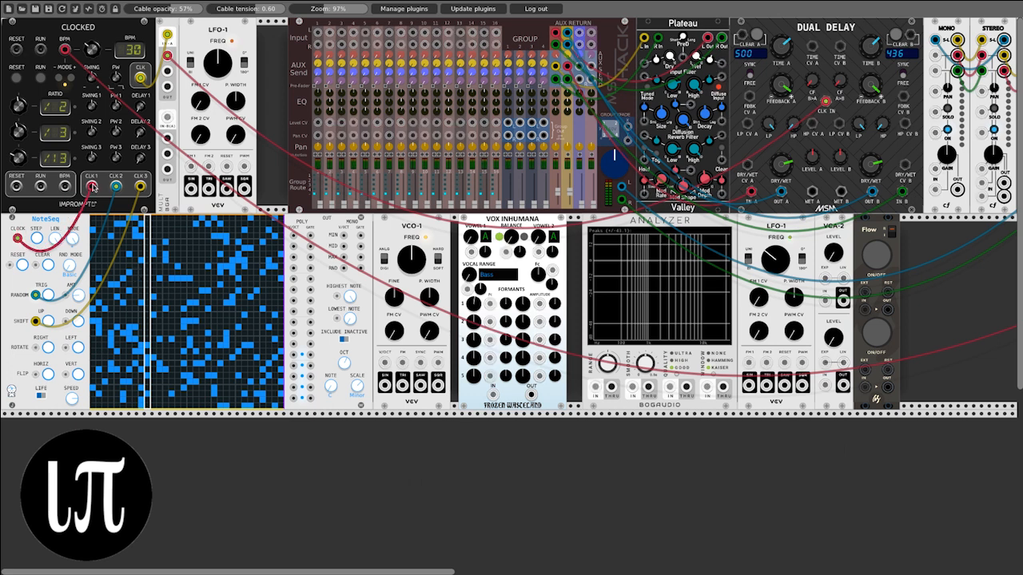
mouse_move(17, 265)
left_mouse_down()
mouse_move(22, 179)
mouse_move(12, 267)
left_mouse_up()
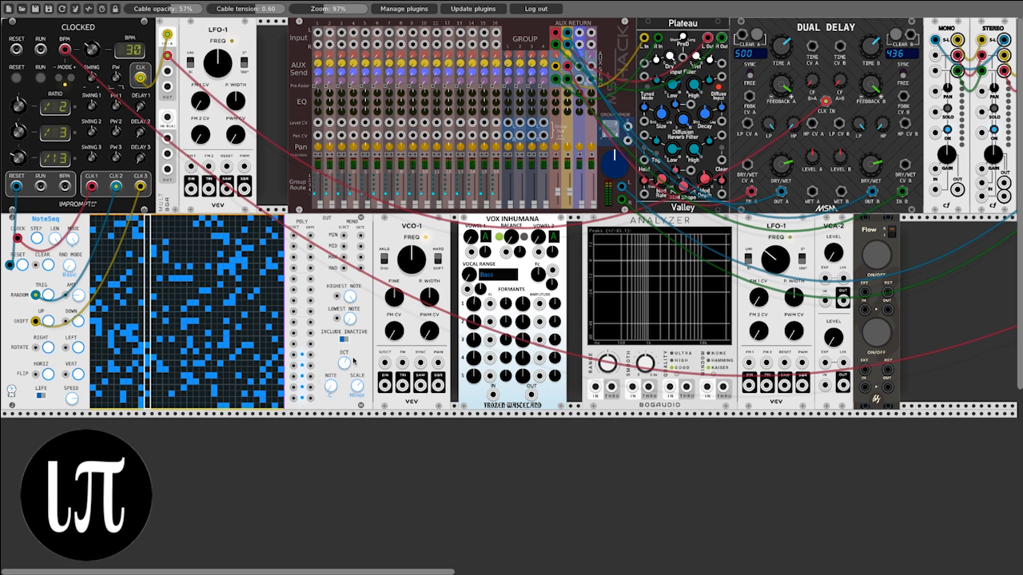
mouse_move(349, 297)
left_mouse_down()
mouse_move(349, 340)
mouse_move(349, 280)
left_mouse_up()
left_click_drag(294, 397, 386, 364)
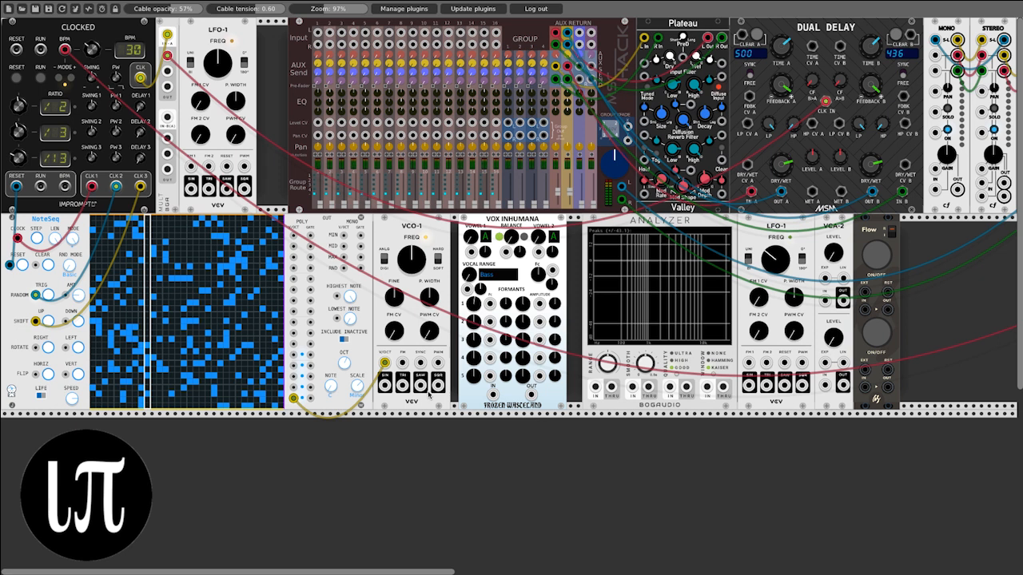
Step: Close the gaps in the second row by moving Vox Inhumana, the Analyzer, LFO-1, VCA-2 and Flow back against VCO-1
left_click_drag(513, 226, 505, 226)
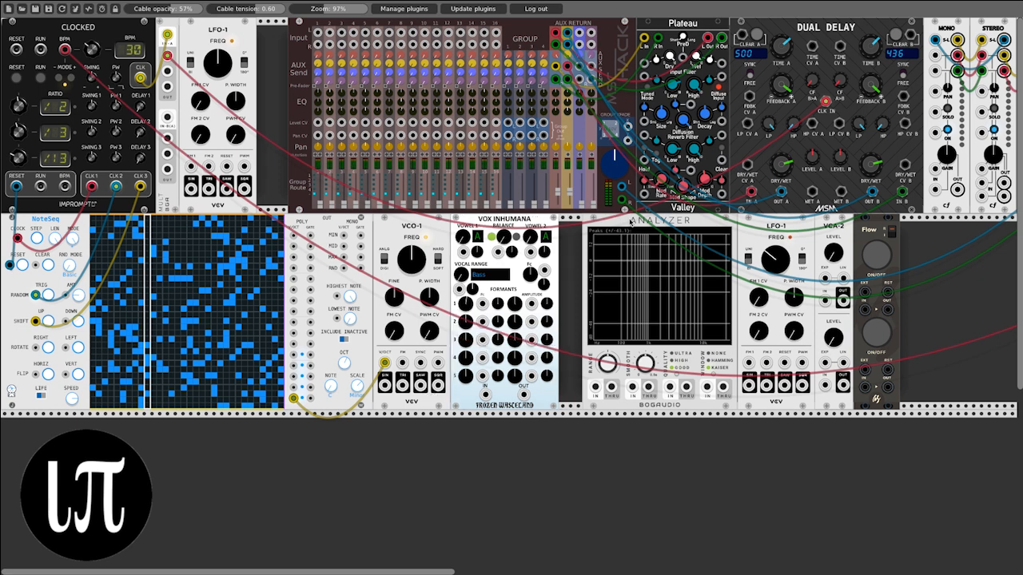
left_click_drag(631, 221, 606, 223)
left_click_drag(769, 230, 745, 231)
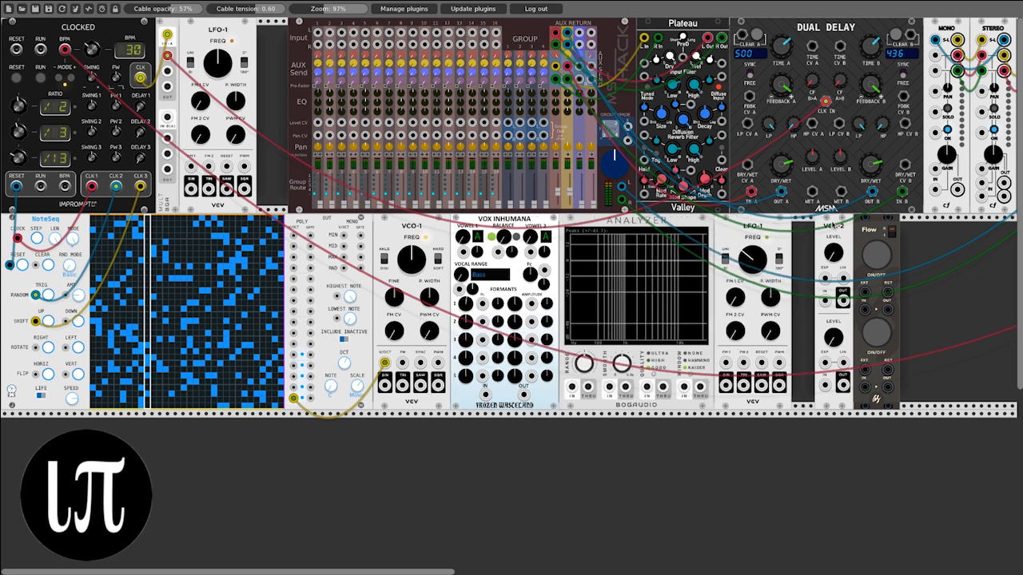
left_click_drag(829, 224, 807, 223)
left_click_drag(871, 224, 849, 223)
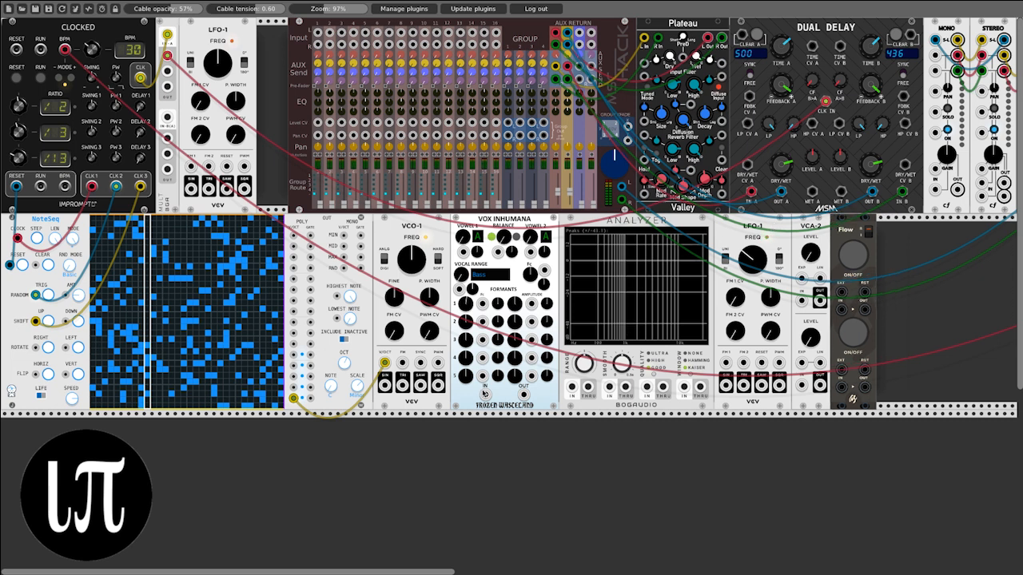
Step: Route VCO-1's saw output through VCA-2, Vox Inhumana and Flow into the mixer's channel 1 input
left_click_drag(421, 385, 801, 300)
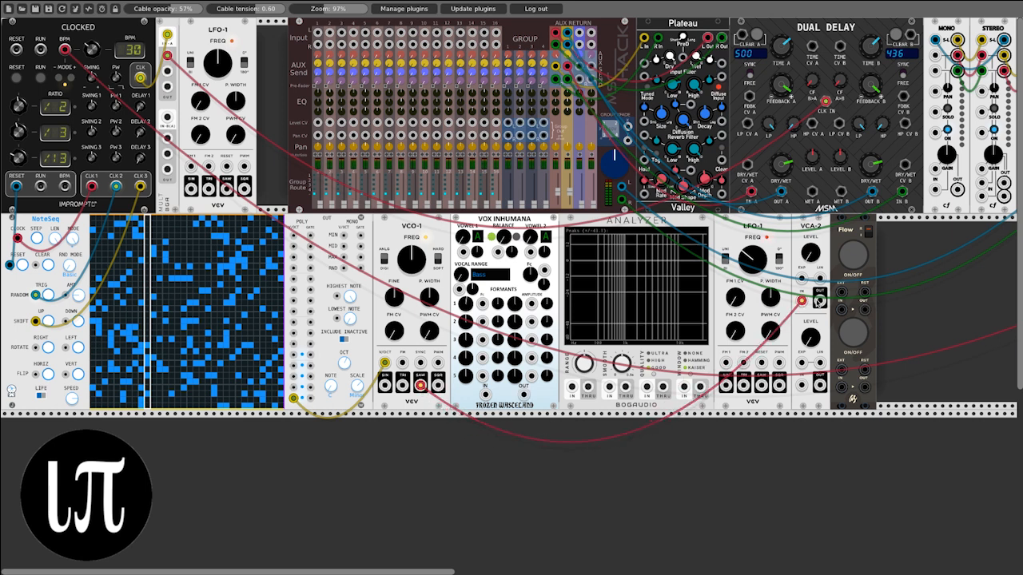
left_click_drag(820, 301, 318, 32)
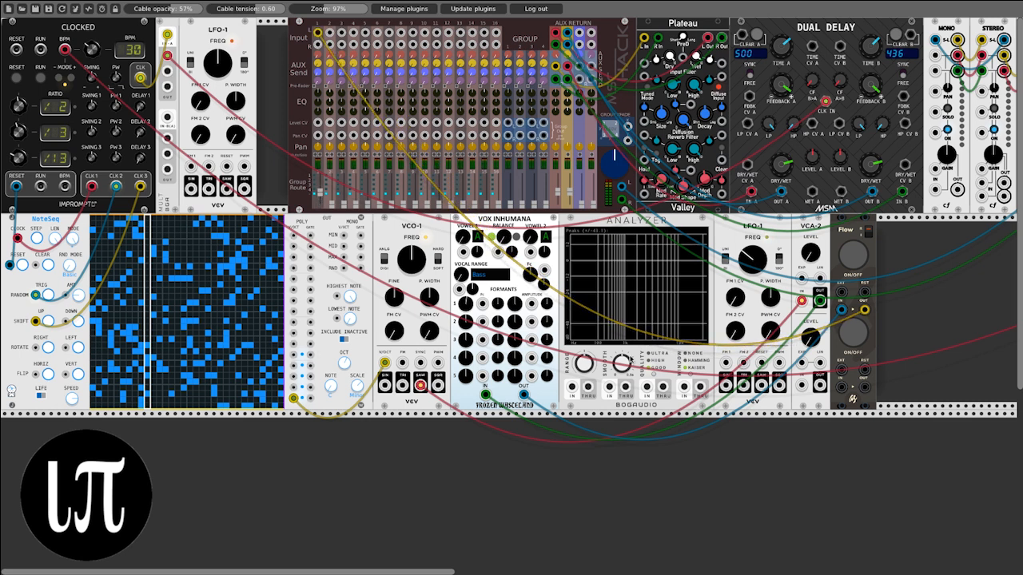
Step: Patch the lower LFO-1's sine into all five formant amplitude inputs and the upper LFO-1's sine into formant 1's Fc, adjusting the upper LFO's frequency
mouse_move(726, 386)
left_mouse_down()
mouse_move(549, 334)
mouse_move(533, 305)
mouse_move(679, 375)
mouse_move(569, 347)
mouse_move(534, 325)
mouse_move(726, 386)
left_mouse_up()
left_click_drag(532, 339, 727, 386)
left_click_drag(532, 357, 727, 384)
left_click_drag(532, 375, 725, 387)
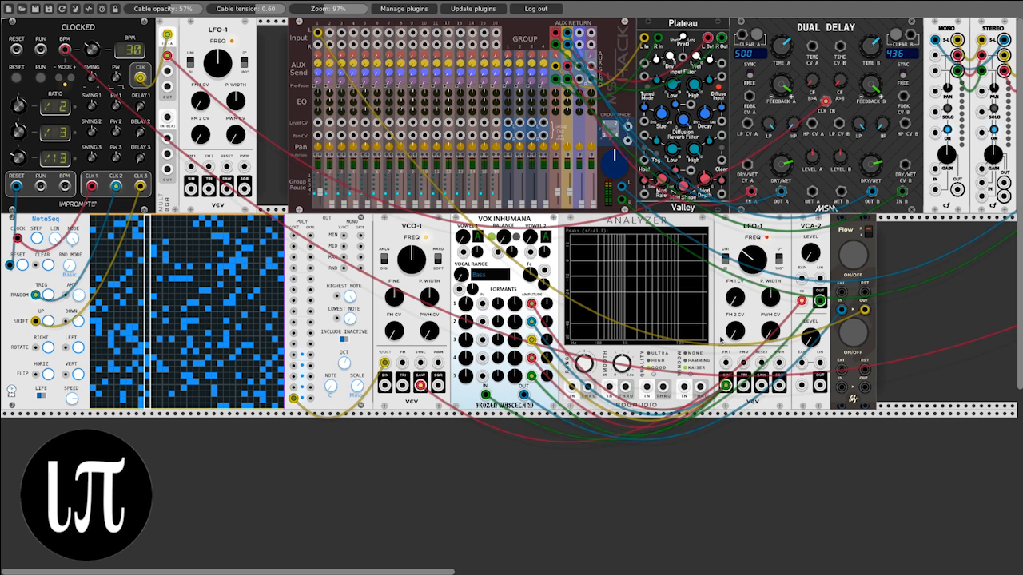
left_click_drag(483, 304, 190, 191)
left_click_drag(217, 69, 217, 69)
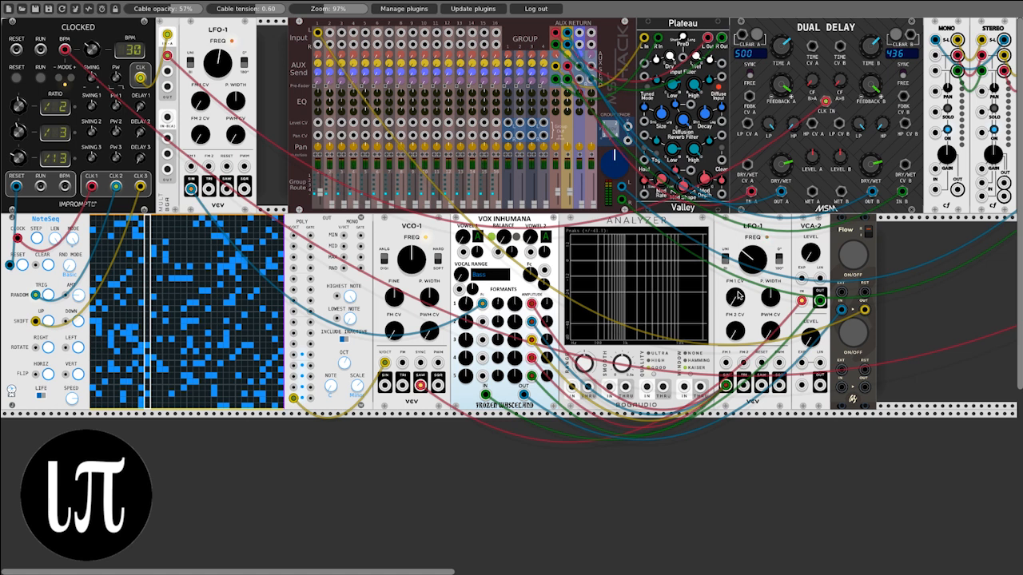
Step: Patch Vox Inhumana's output into the Analyzer's first input and try its Vocal Range knob
left_click(855, 263)
left_click(856, 262)
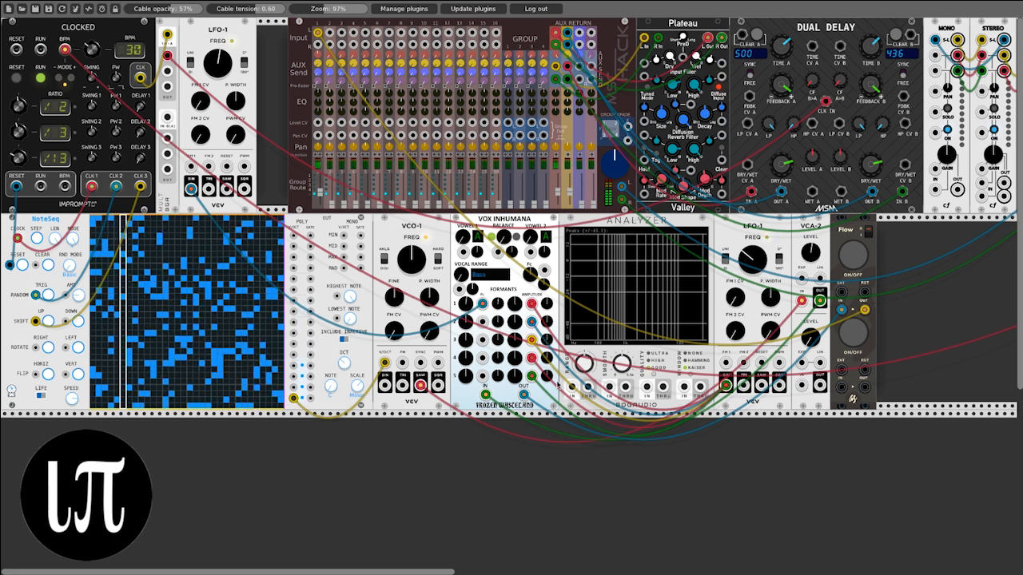
left_click_drag(573, 390, 524, 395)
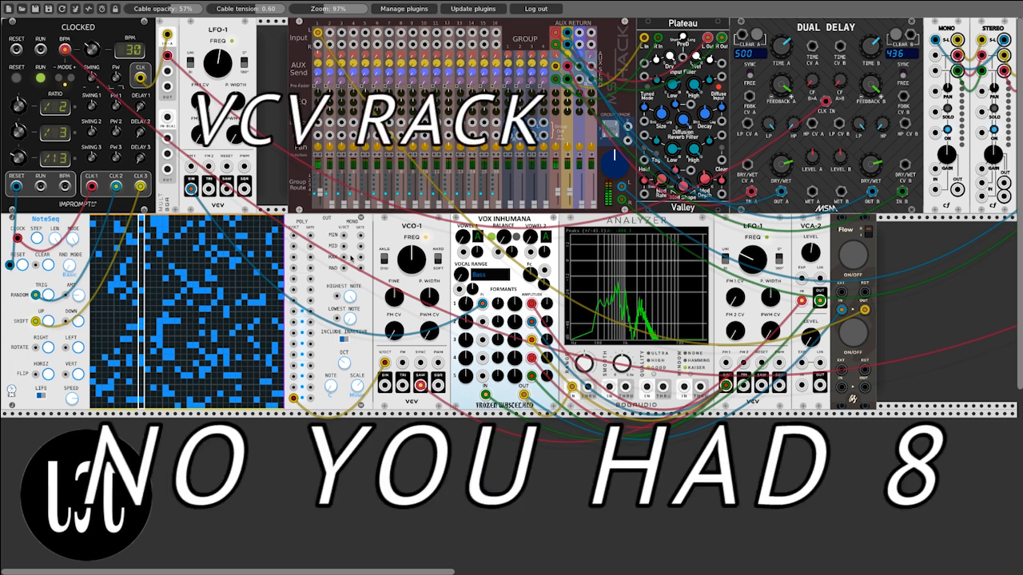
mouse_move(462, 274)
left_mouse_down()
mouse_move(462, 244)
mouse_move(462, 267)
left_mouse_up()
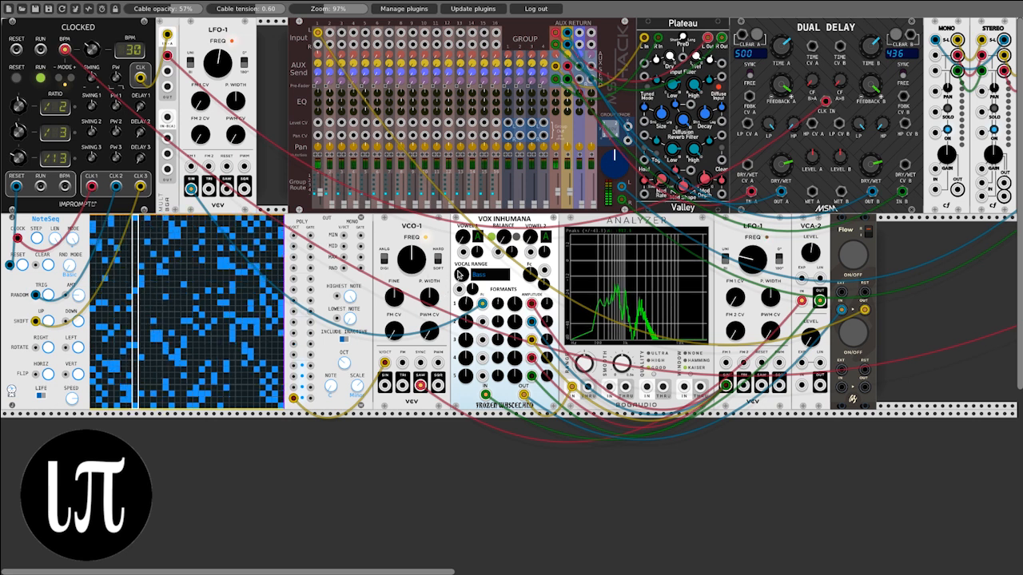
Step: Audition the single voice by toggling Flow's upper switch, leaving the switch lit
left_click(852, 256)
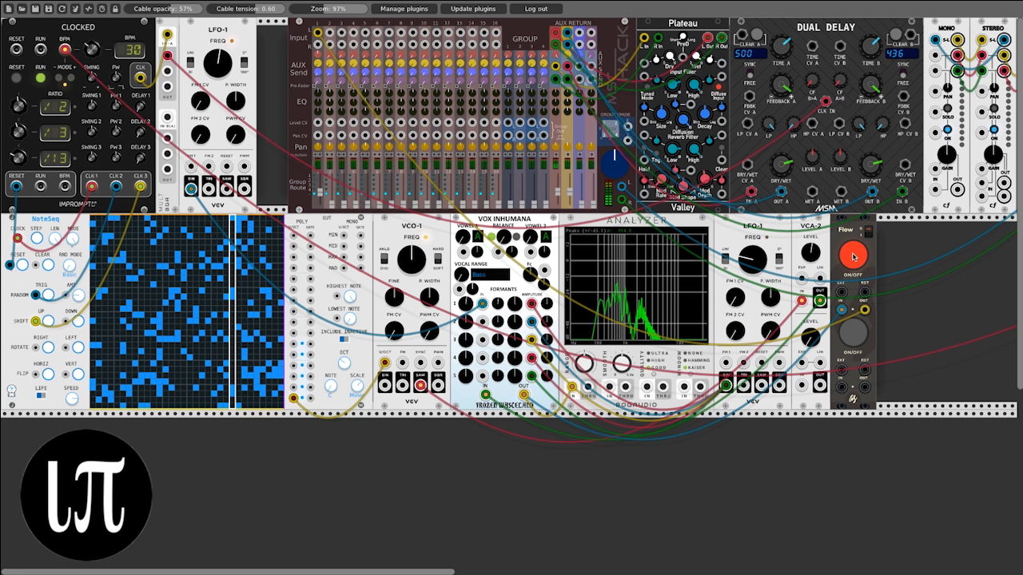
left_click(854, 256)
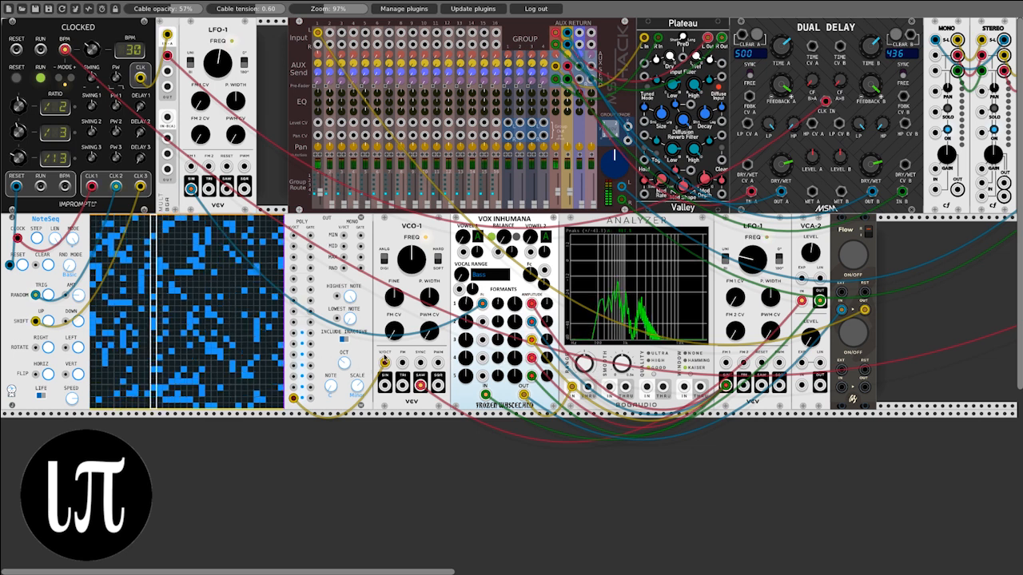
left_click(853, 255)
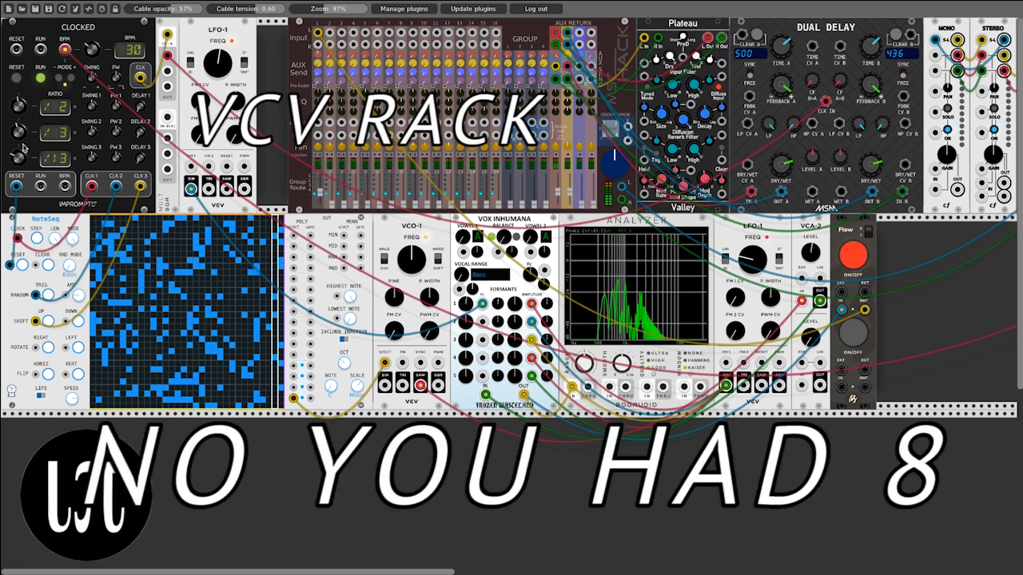
Step: Open the saved patch Generative Patch v15.vcv
left_click(22, 9)
scroll(445, 242, "down", 5)
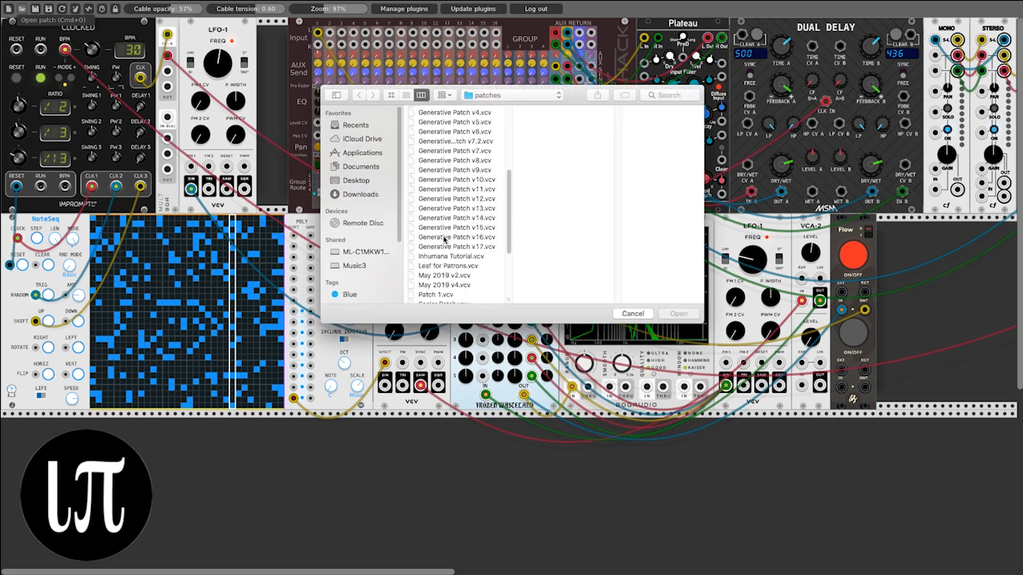
left_click(458, 228)
left_click(687, 315)
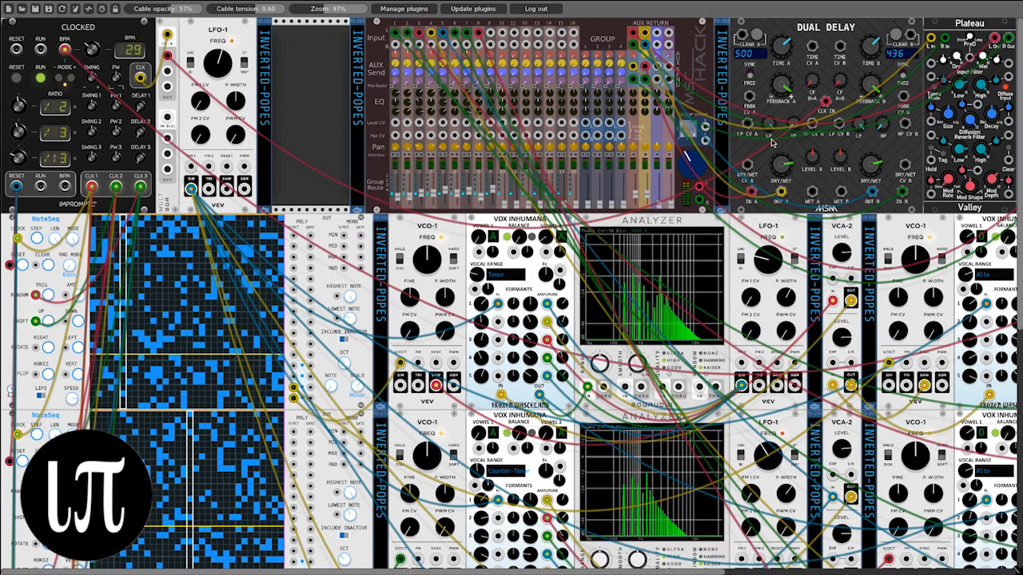
Step: Set the first Audio module's device to Apple Inc.: Multi-Output Device (1-2 out)
scroll(741, 119, "right", 10)
left_click(676, 64)
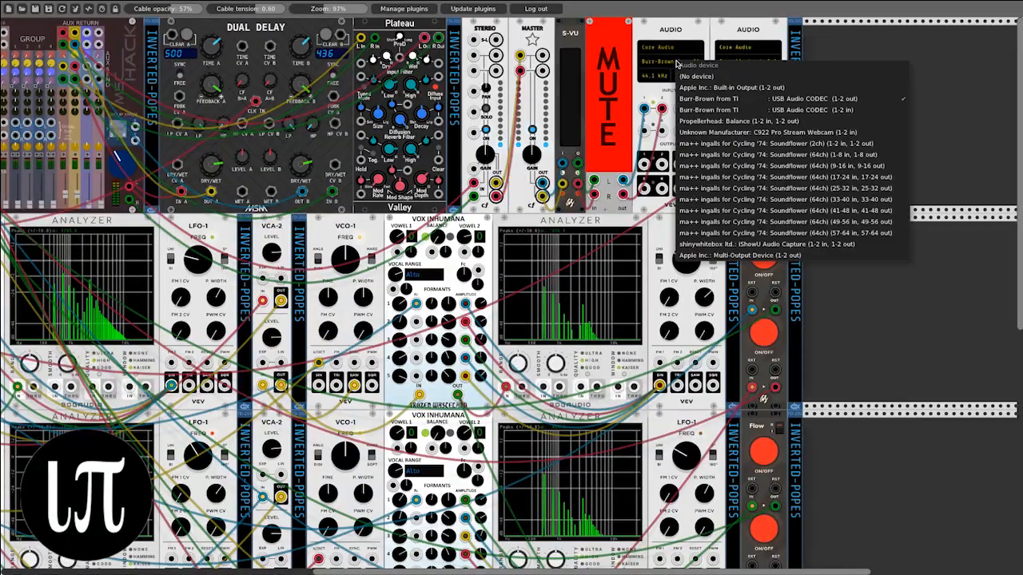
left_click(769, 255)
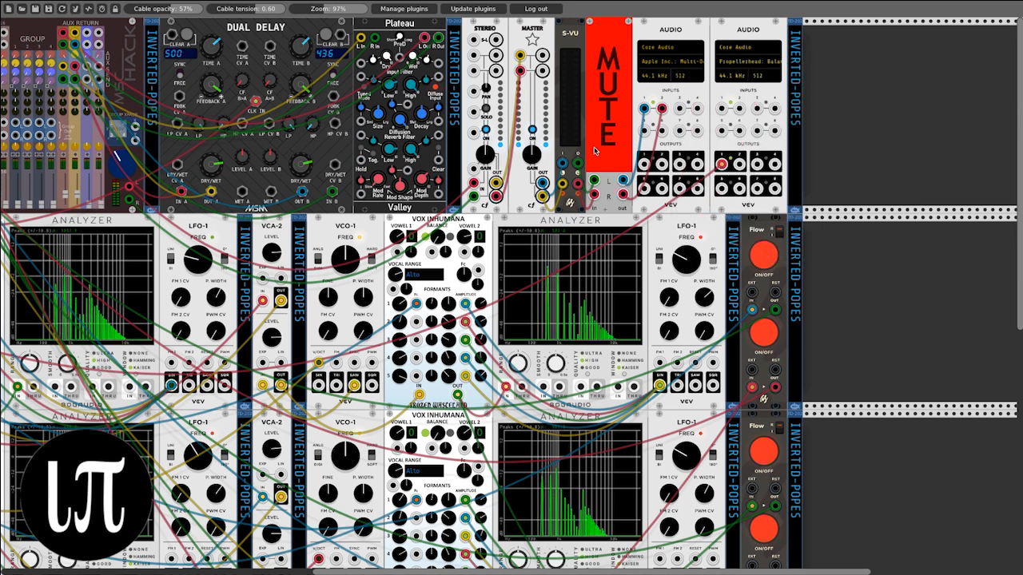
Step: Zoom the rack out to 67% and switch the six lit Flow buttons beside the upper three voice rows to unlit
scroll(593, 149, "left", 4)
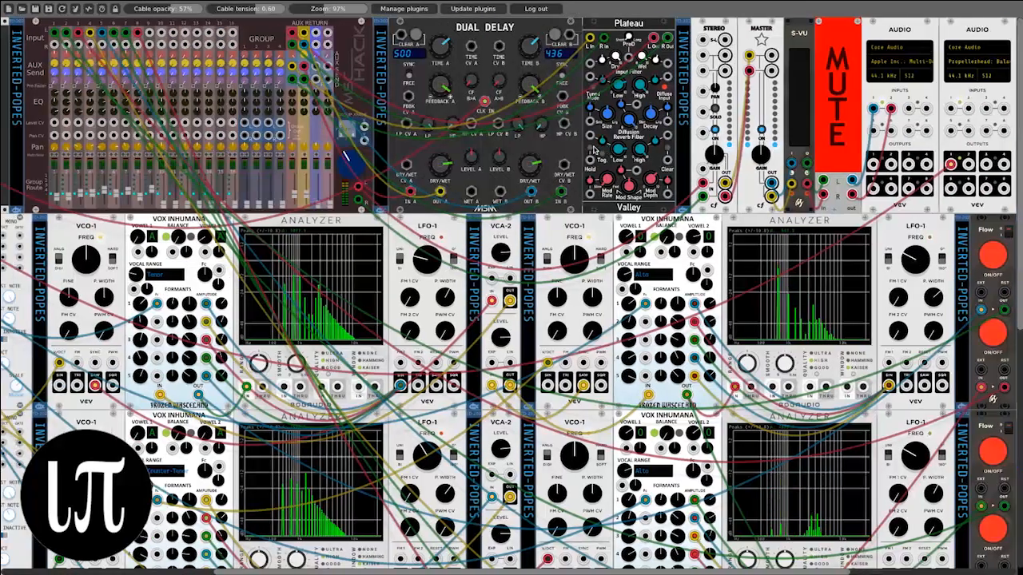
scroll(593, 150, "left", 5)
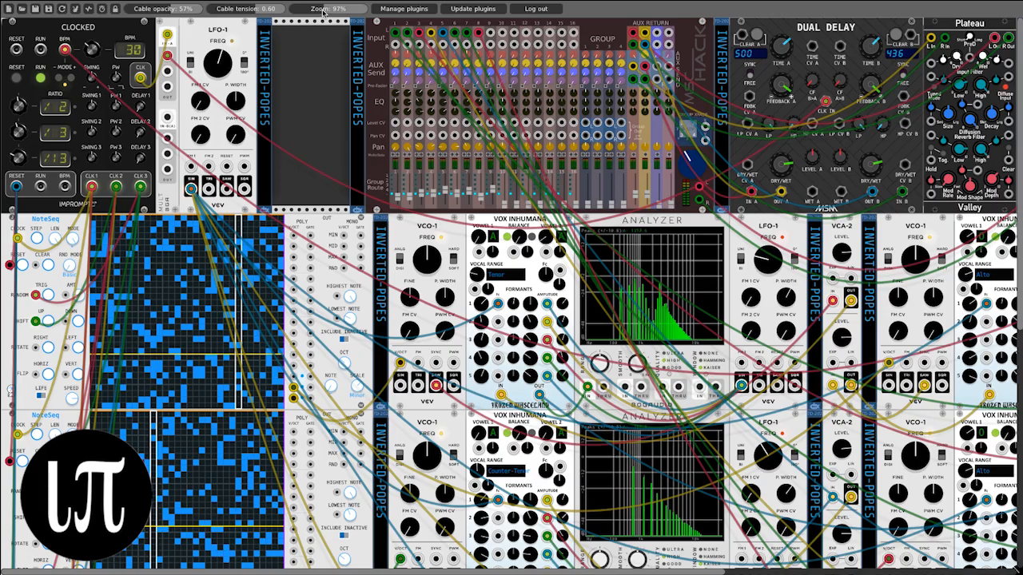
left_click_drag(323, 10, 267, 9)
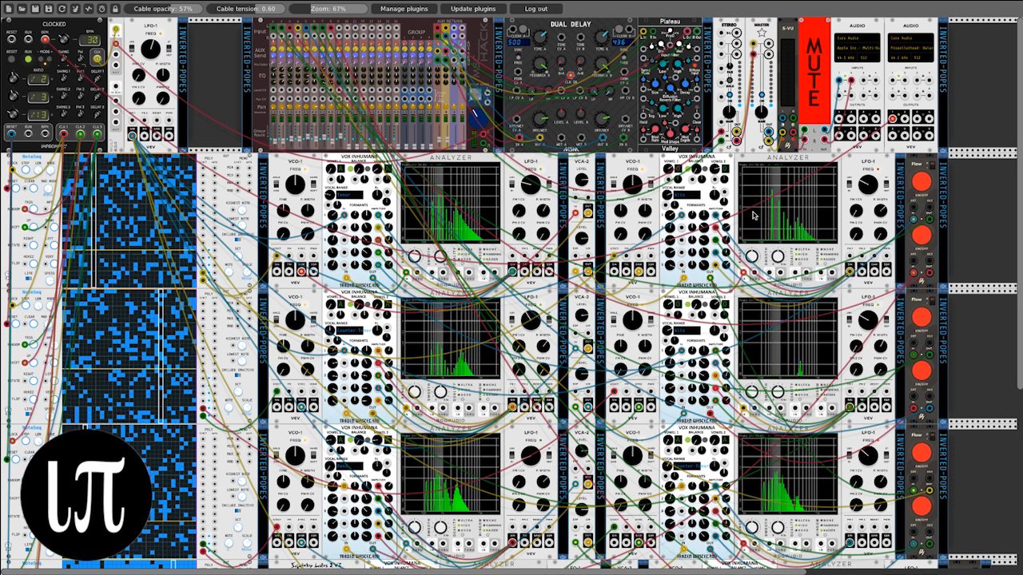
left_click(922, 184)
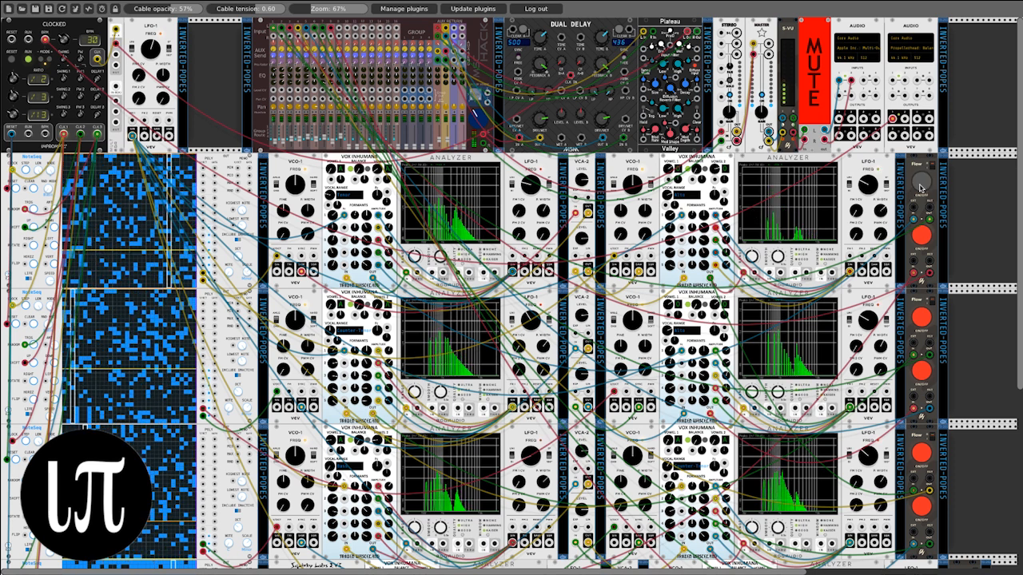
left_click(922, 235)
left_click(922, 318)
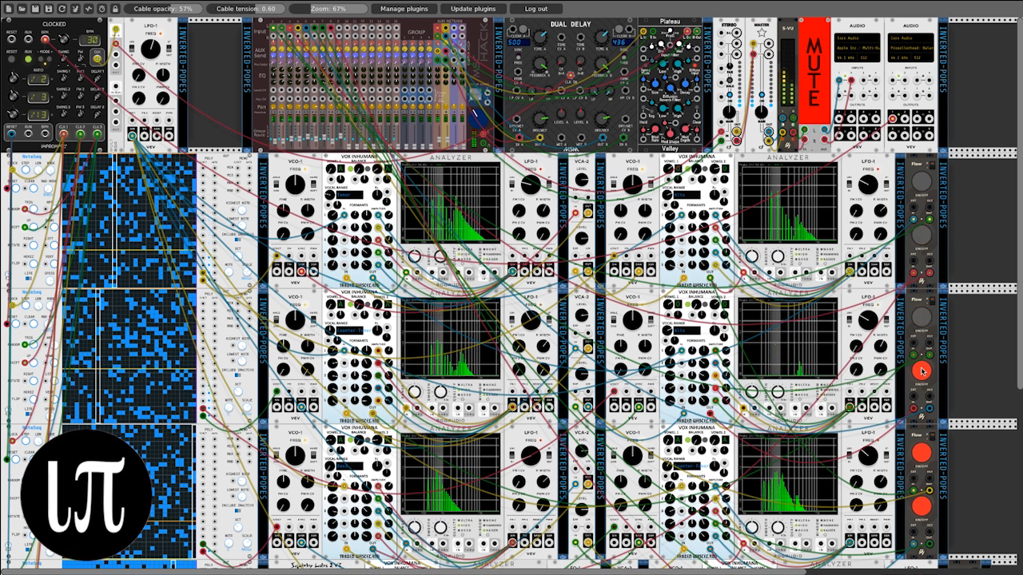
left_click(922, 370)
left_click(921, 453)
left_click(922, 506)
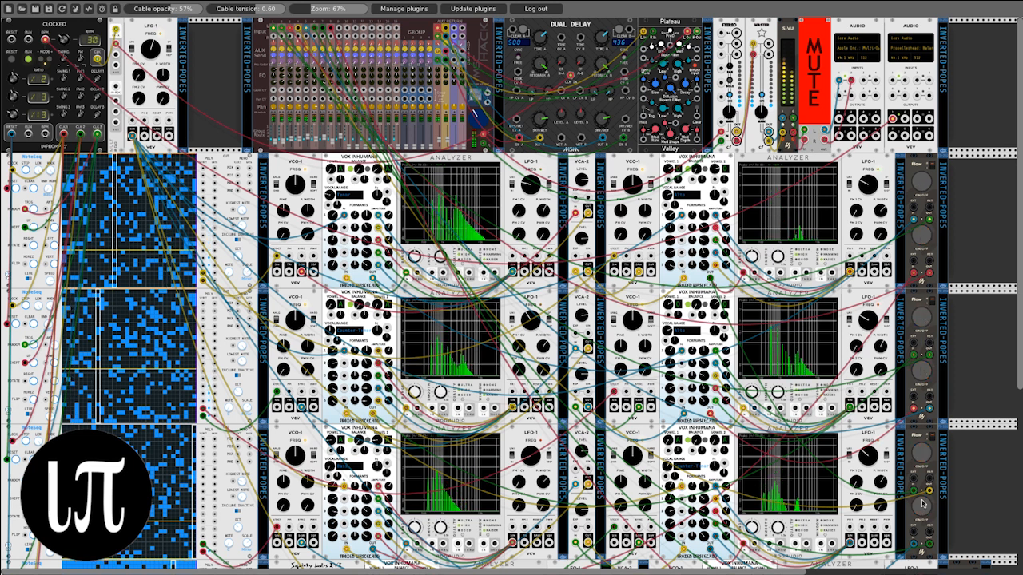
Step: Switch the Flow buttons beside the bottom voice row to unlit
scroll(924, 503, "down", 2)
left_click(966, 523)
scroll(965, 535, "down", 1)
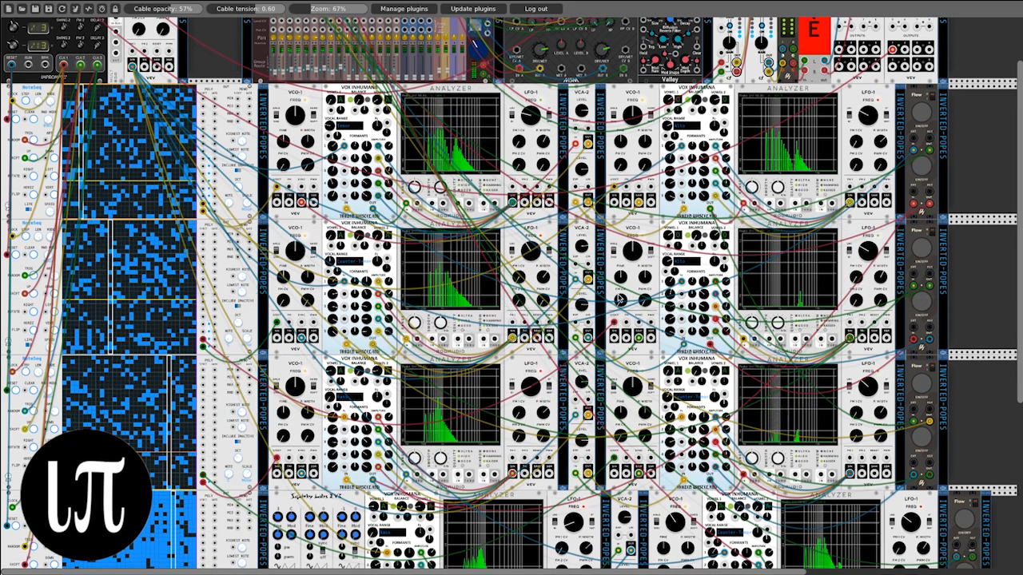
scroll(606, 223, "up", 2)
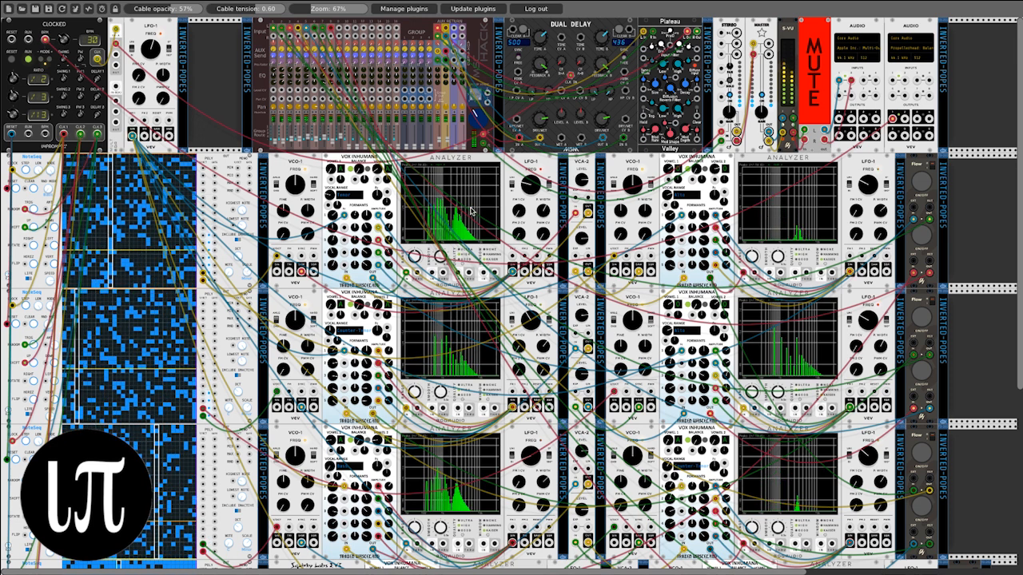
Step: Toggle the output mute module to UNMUTE and back to MUTE, and examine the bottom voice row
left_click(814, 77)
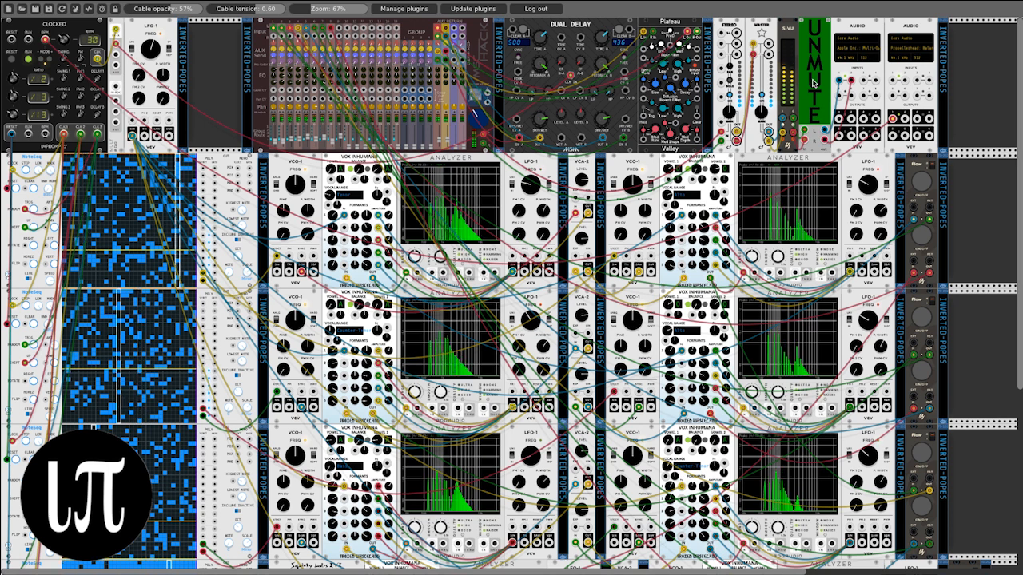
left_click(814, 82)
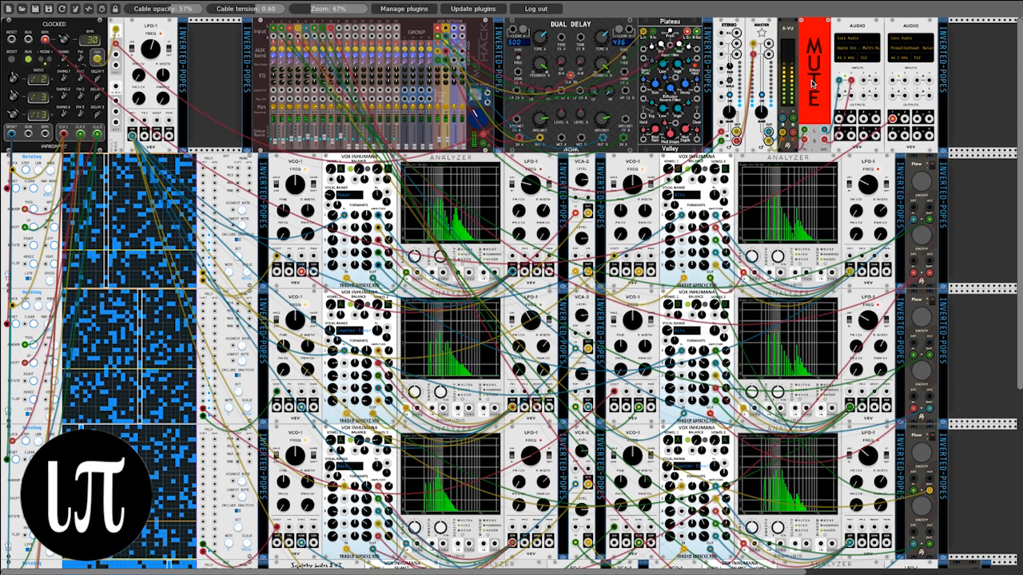
scroll(812, 82, "down", 2)
scroll(812, 83, "down", 5)
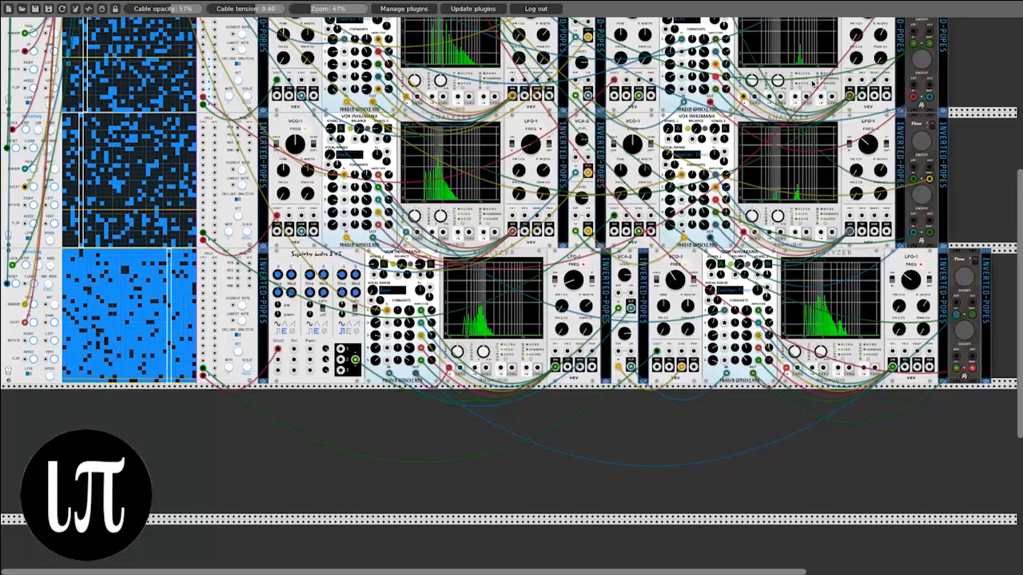
Step: Review the voice rows up to the mixer row and switch the output mute module to UNMUTE
scroll(812, 83, "up", 3)
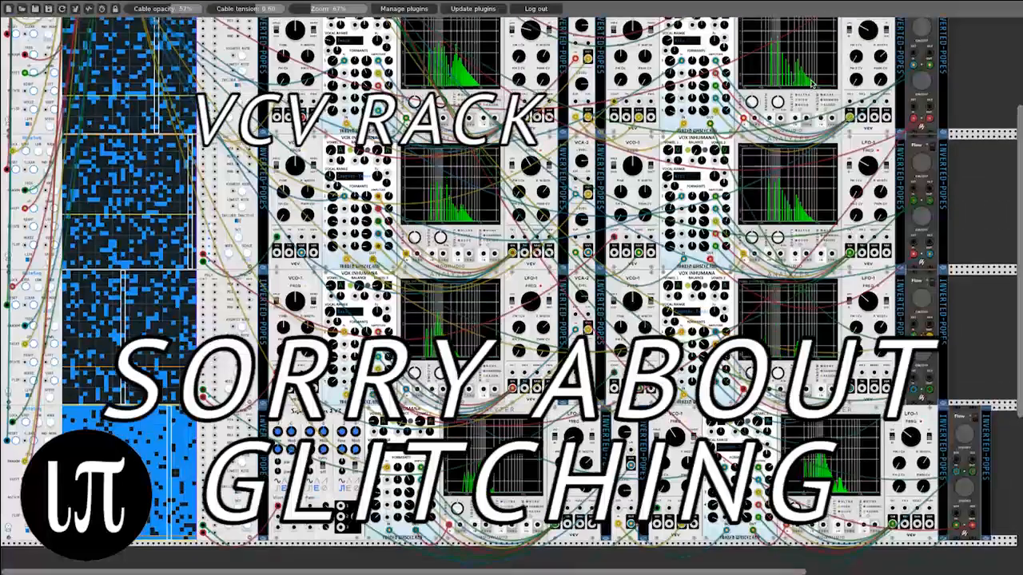
scroll(812, 82, "up", 2)
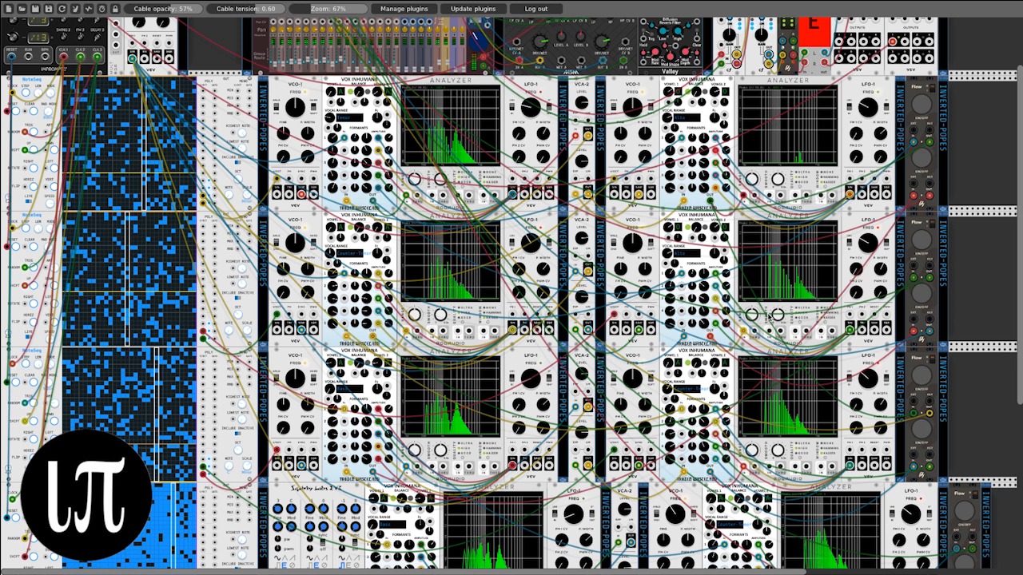
scroll(783, 220, "up", 2)
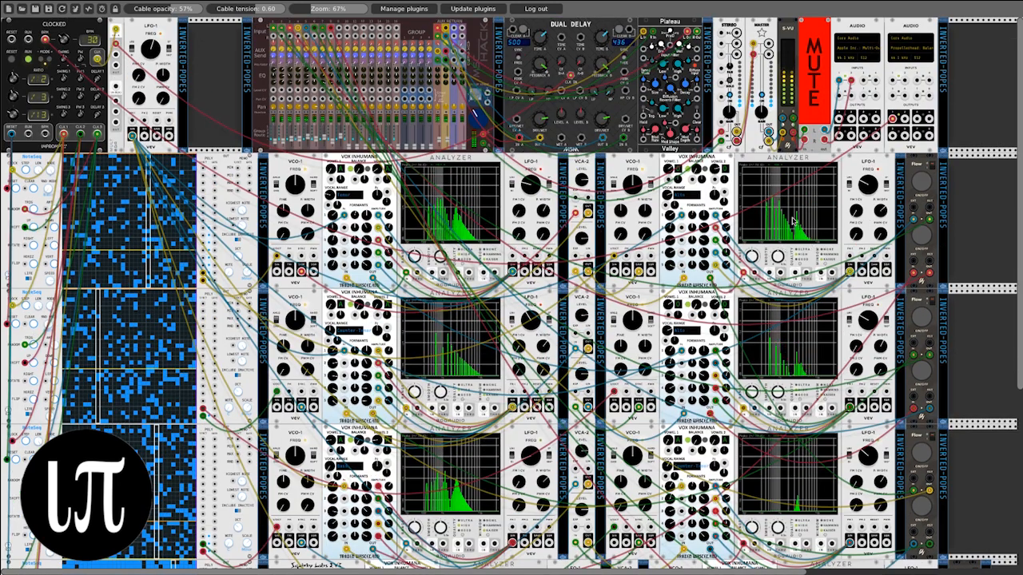
left_click(811, 102)
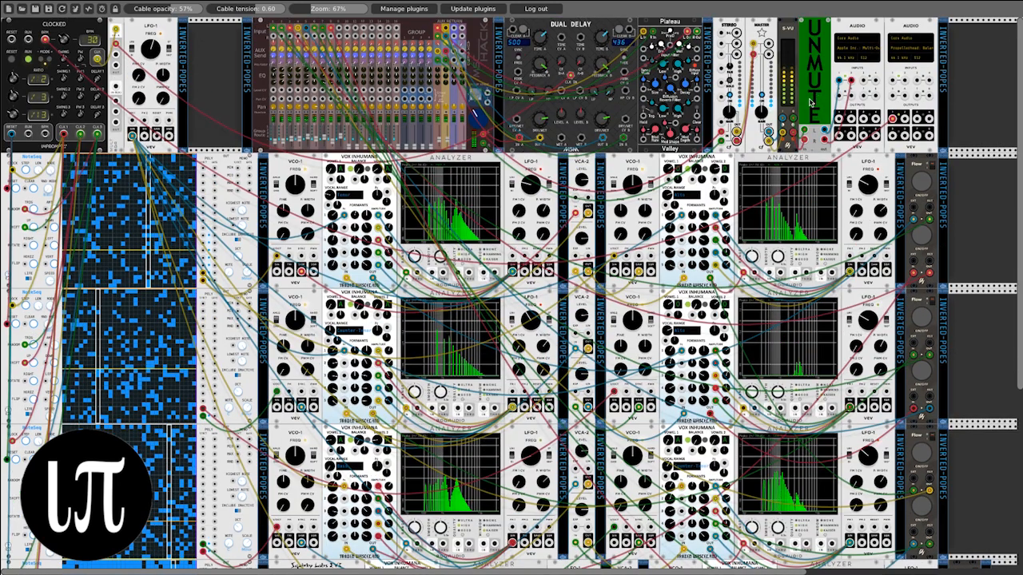
Step: Open the patch file Generative Patch v17.vcv from the patches folder
left_click(23, 11)
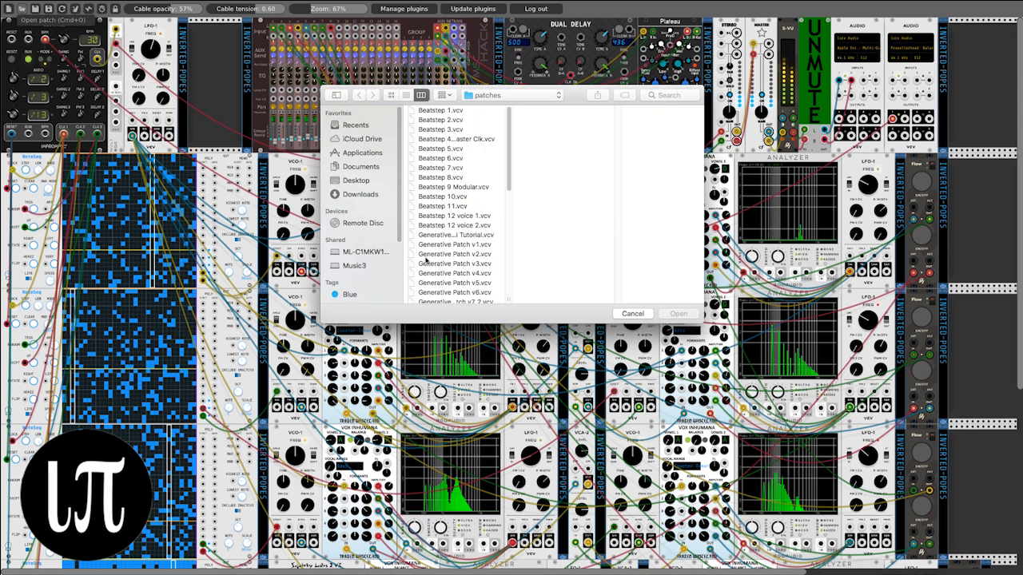
scroll(431, 281, "down", 5)
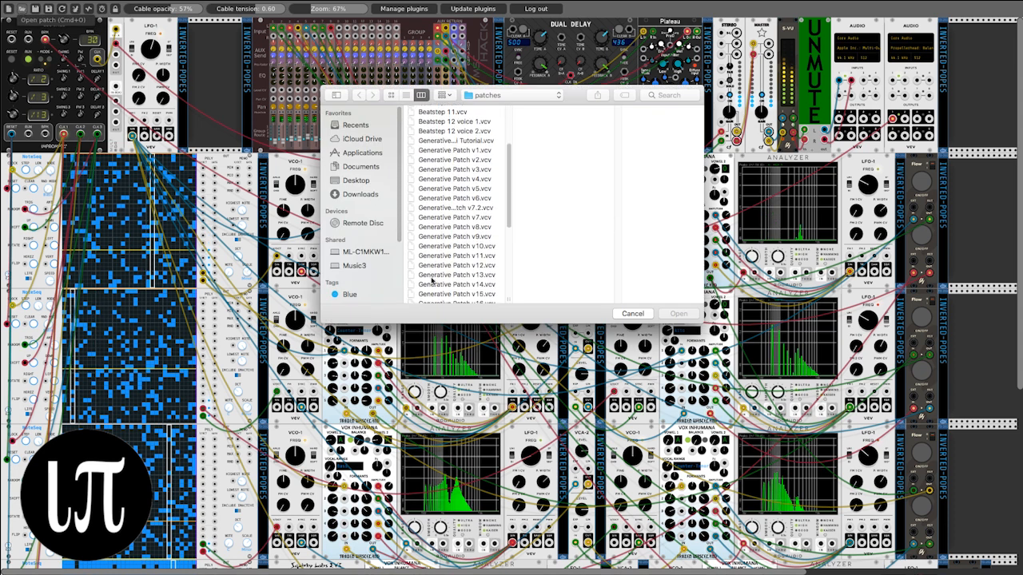
left_click(446, 271)
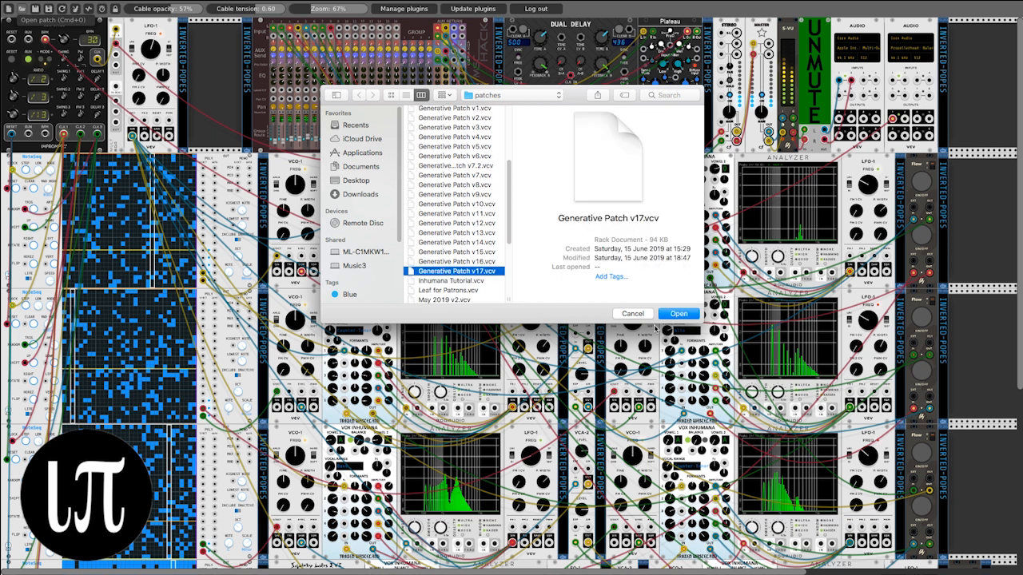
left_click(679, 314)
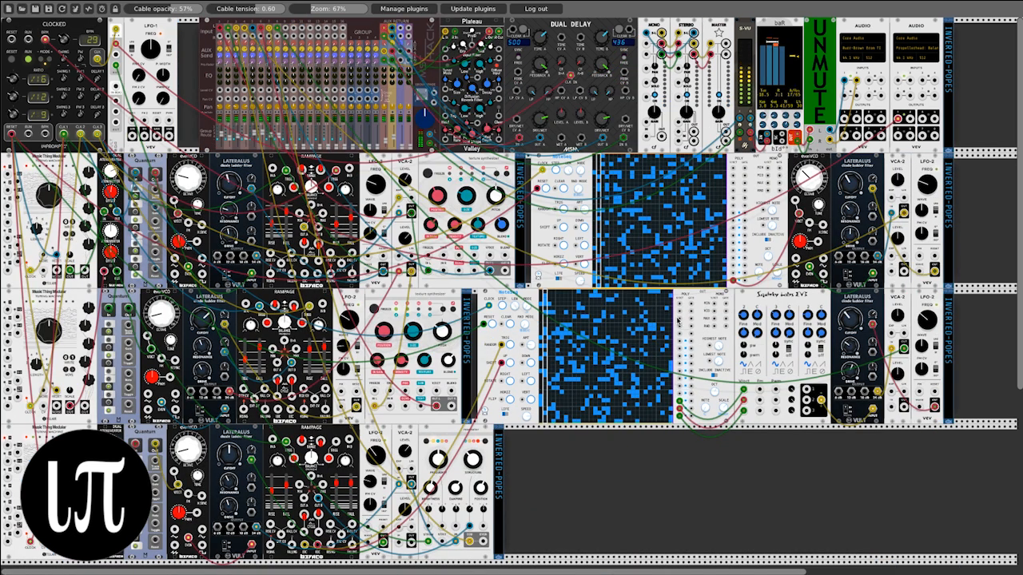
Step: Set the first Audio module's device to Apple Inc.: Multi-Output Device and switch the output mute module to MUTE
left_click(866, 51)
left_click(860, 243)
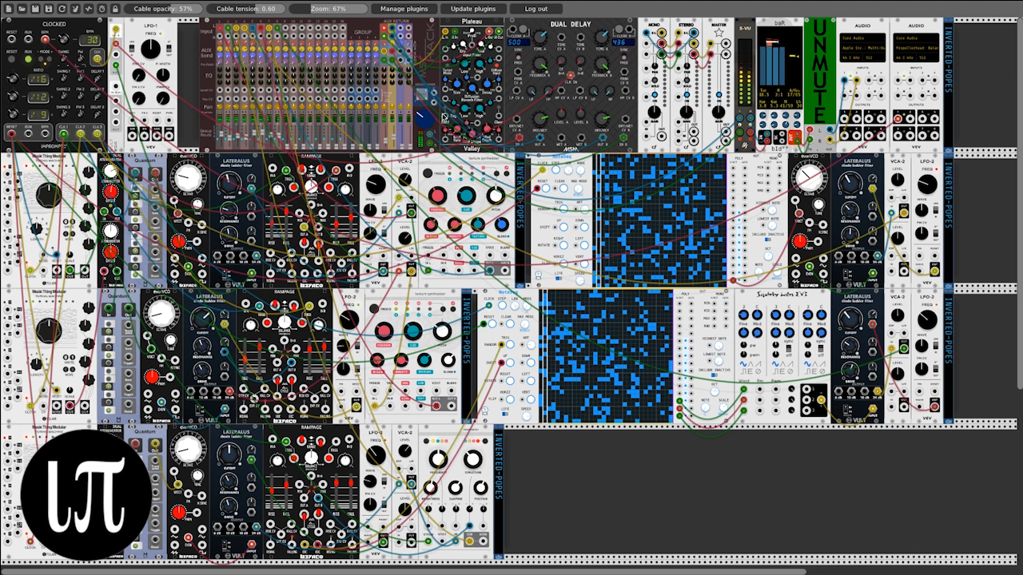
left_click(818, 75)
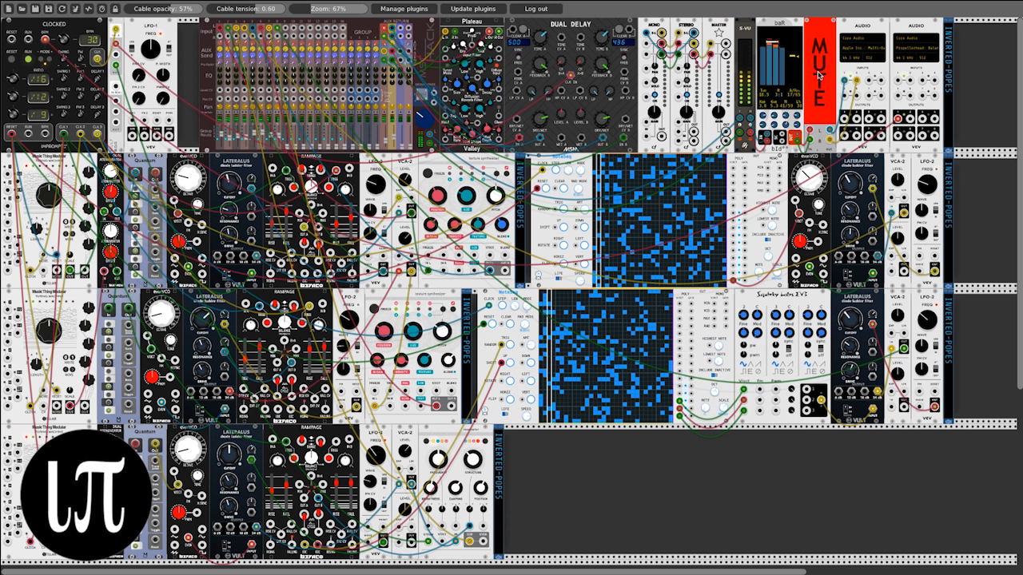